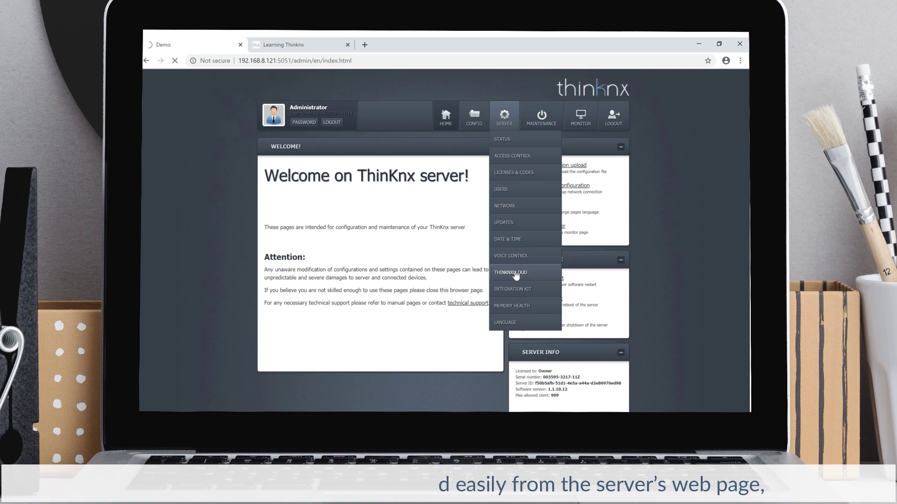
# Step: Enable the Integration Kit in ThinknxCloud settings, then reload the page to show the generated key
pyautogui.scroll(-5, 464, 263)
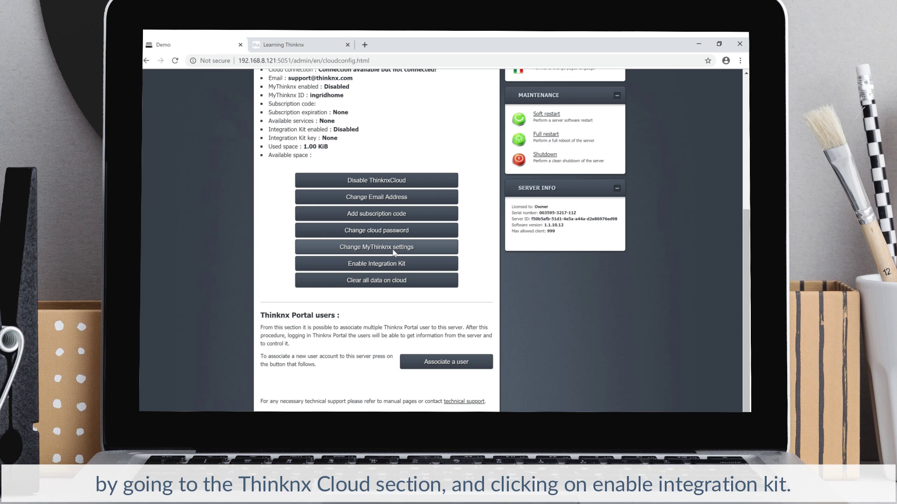
pyautogui.click(388, 264)
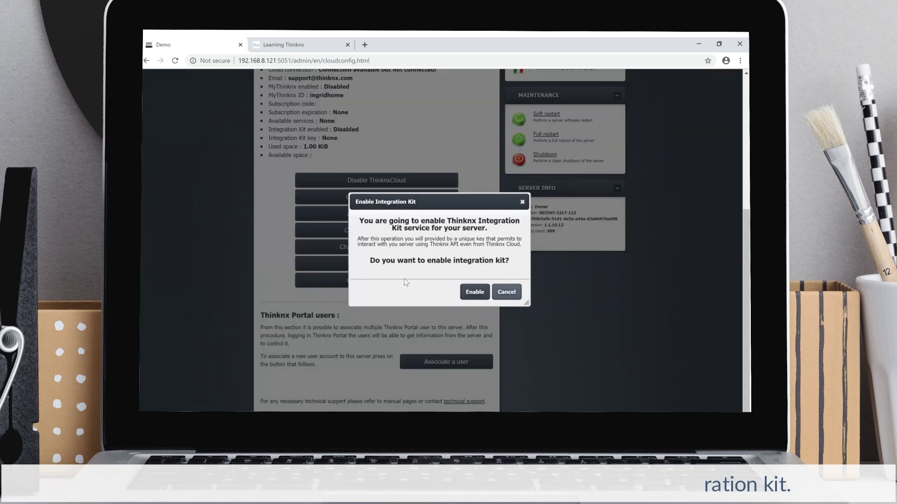
pyautogui.click(474, 293)
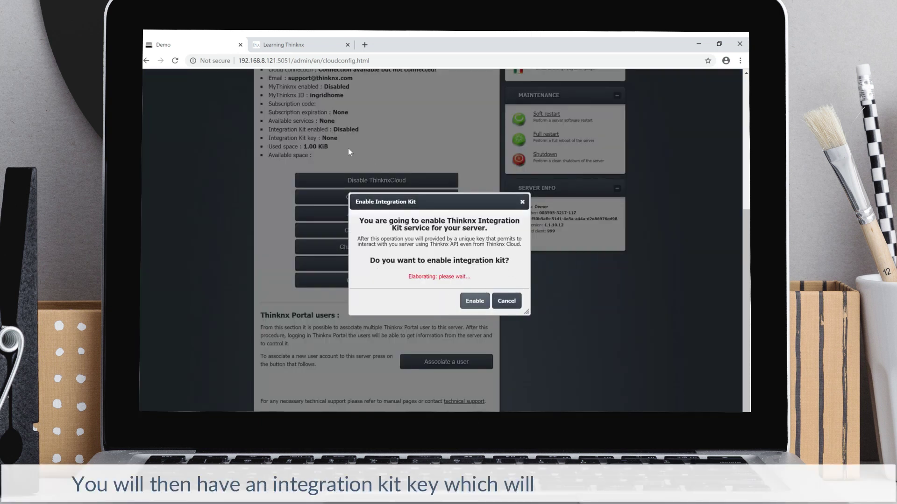
pyautogui.click(522, 203)
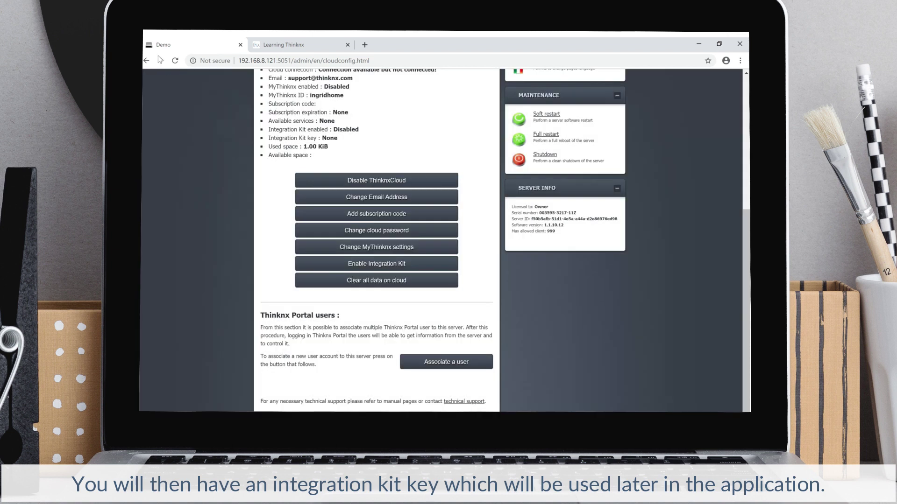
pyautogui.click(174, 61)
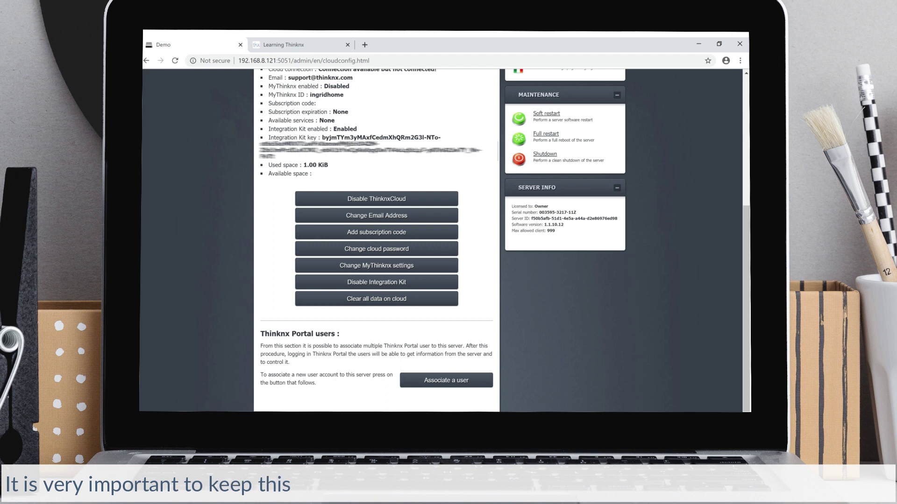
pyautogui.scroll(5, 467, 193)
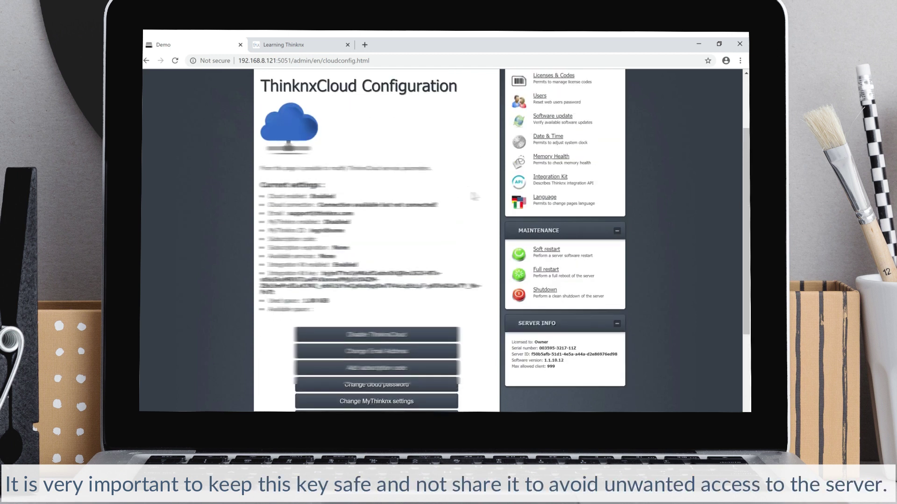
pyautogui.scroll(2, 473, 193)
pyautogui.moveTo(500, 116)
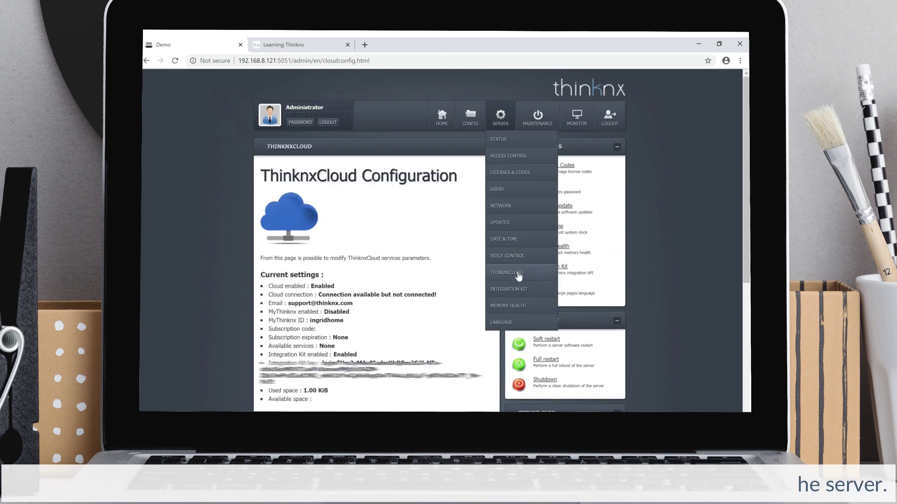
# Step: Open the Integration Kit page and select the Kitchen light under Project > Lights > First 3D
pyautogui.click(509, 290)
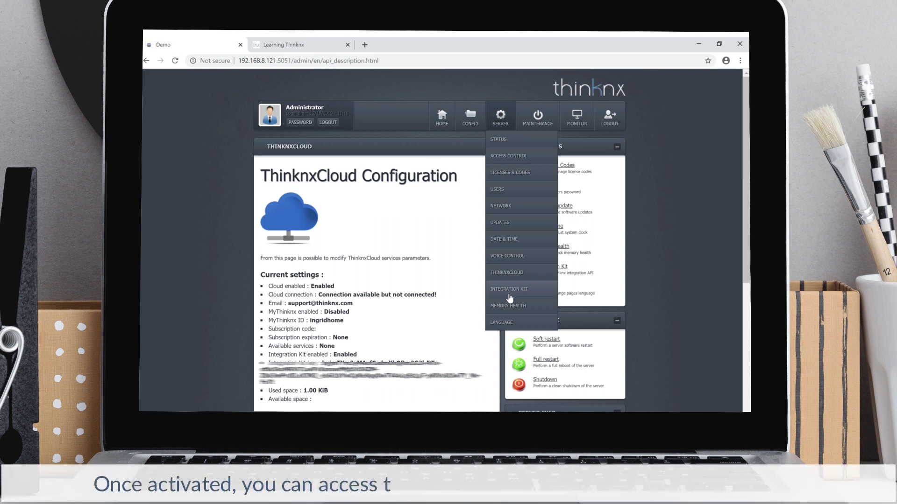
pyautogui.scroll(-3, 396, 222)
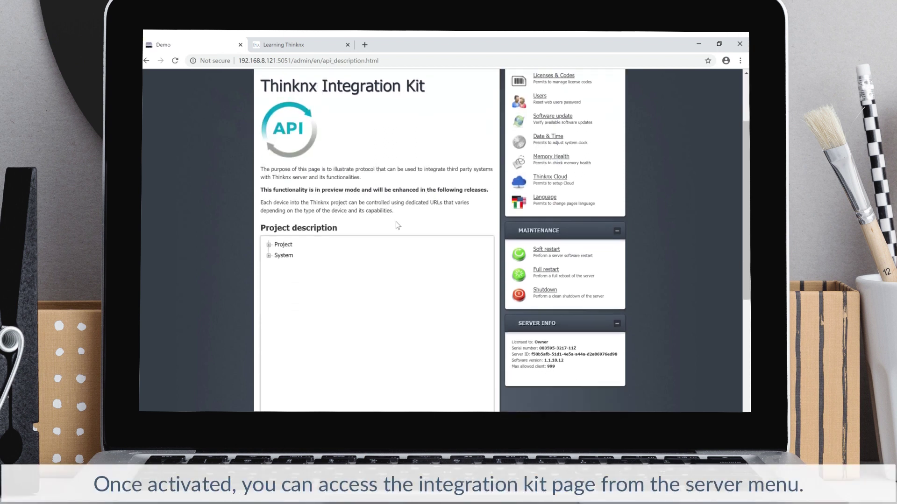
pyautogui.click(269, 245)
pyautogui.click(278, 266)
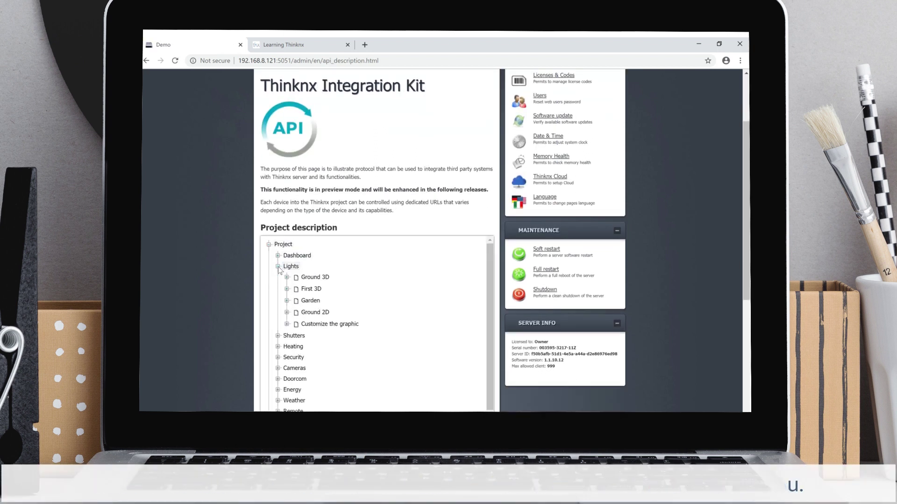
pyautogui.click(286, 289)
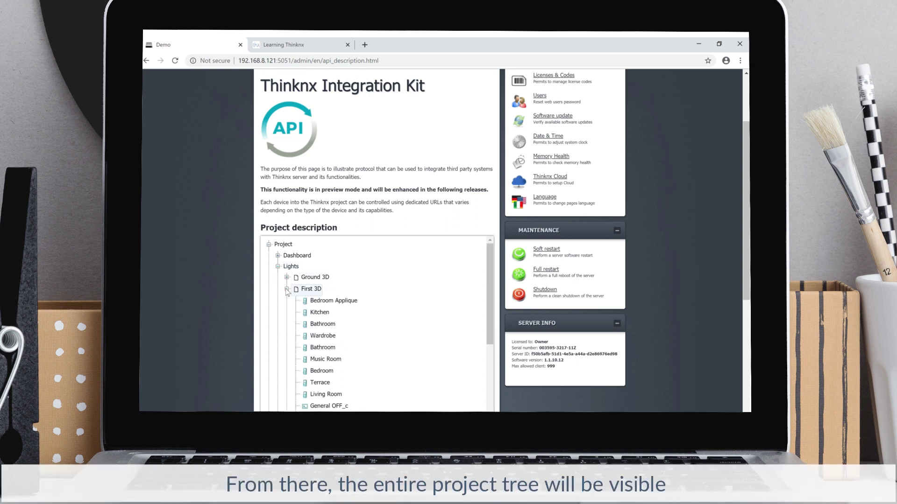
pyautogui.click(309, 311)
# Step: Set the Kitchen light's Parameter 1 to 0 - OFF, then view the Thinknx wiki tab
pyautogui.scroll(-3, 681, 228)
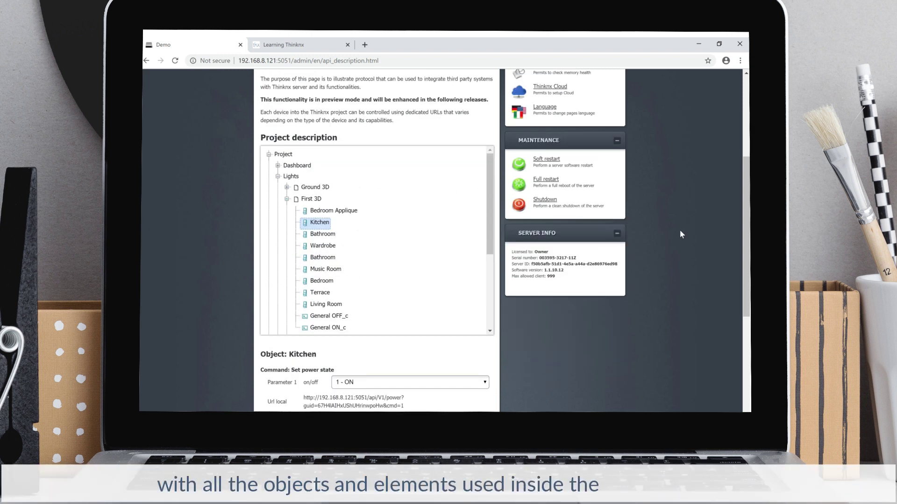
pyautogui.scroll(-4, 677, 231)
pyautogui.click(395, 248)
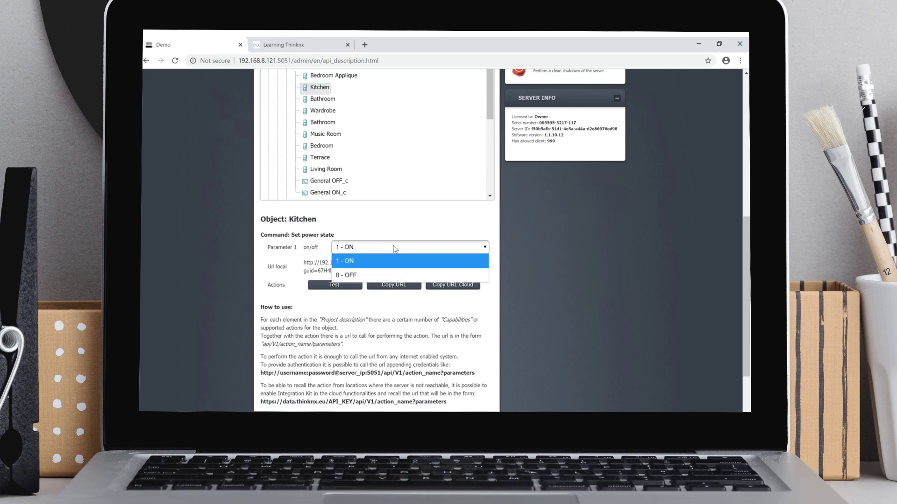
pyautogui.click(377, 277)
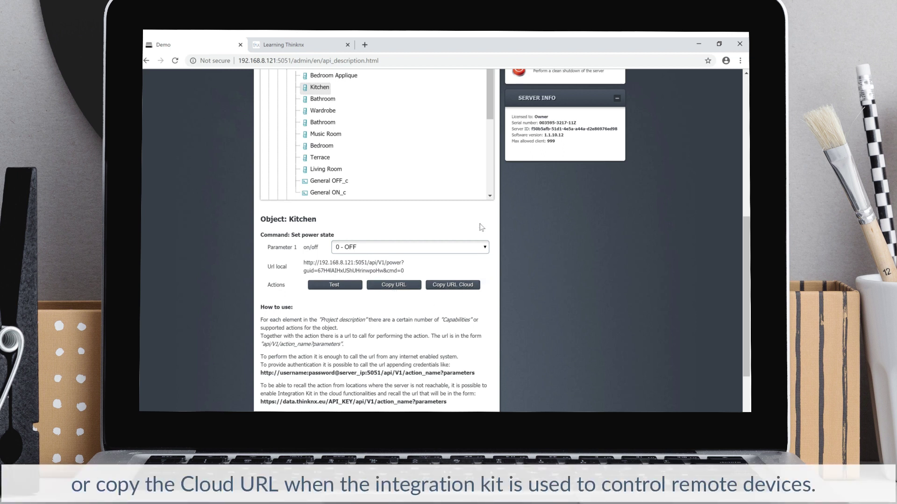
pyautogui.click(321, 47)
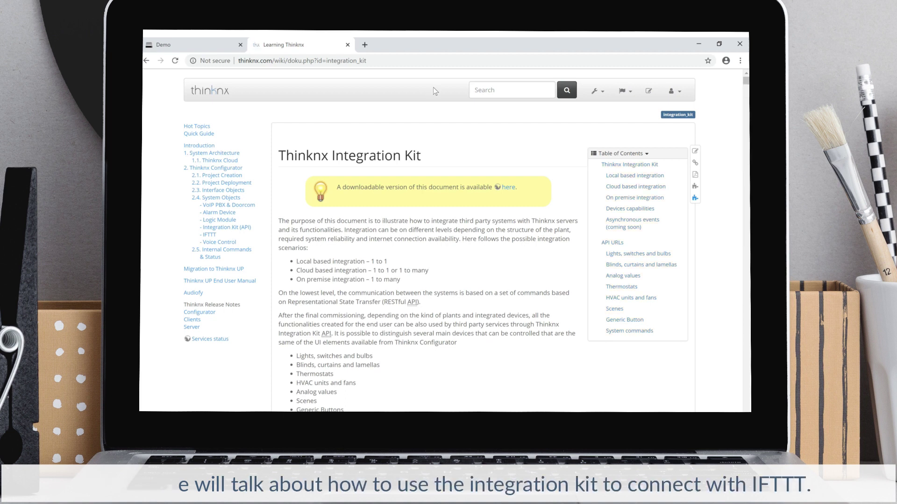
# Step: Load ifttt.com in a new browser tab
pyautogui.click(365, 45)
pyautogui.write('ift')
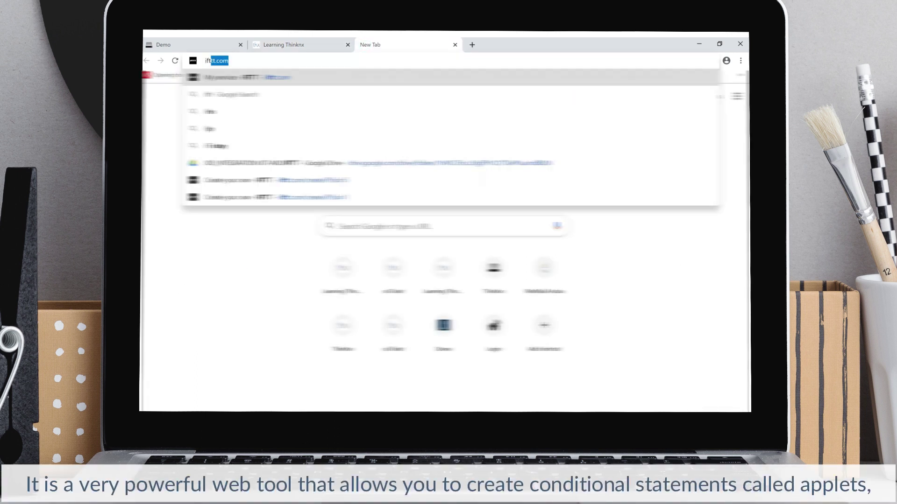
pyautogui.write('tt.com')
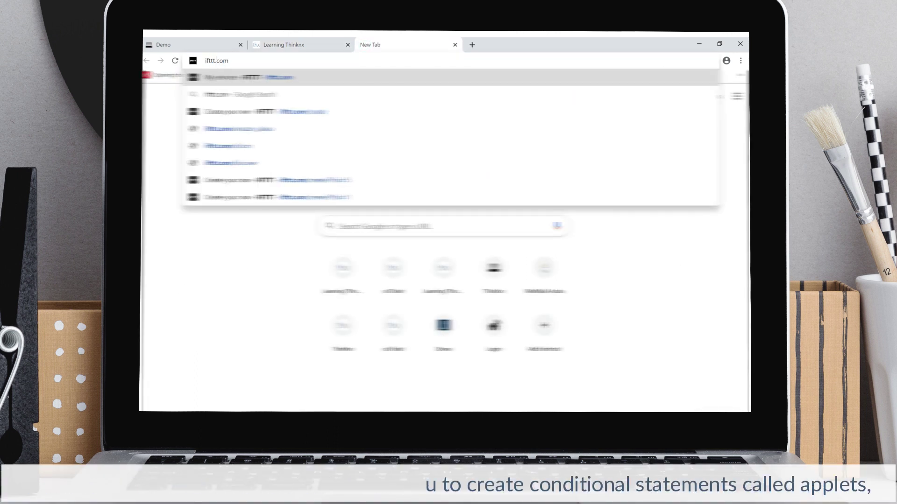
pyautogui.press('Return')
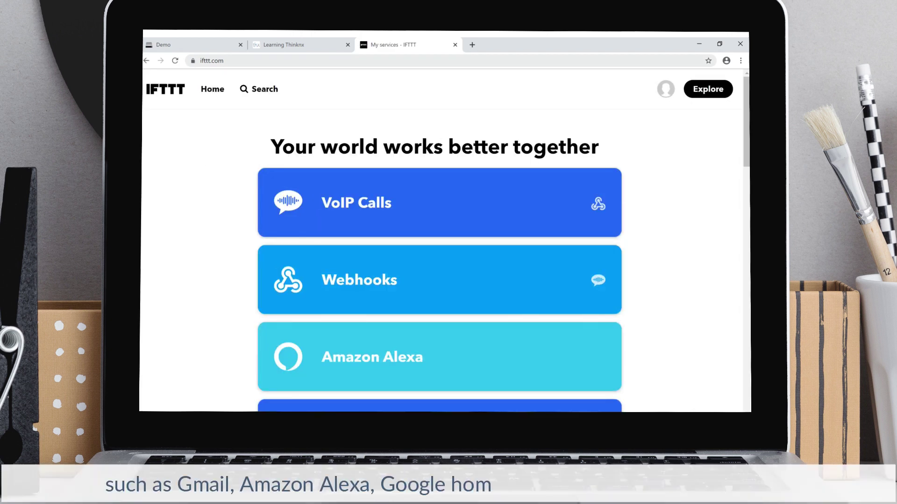
# Step: Browse IFTTT's Explore page, then go to the My services list
pyautogui.click(706, 91)
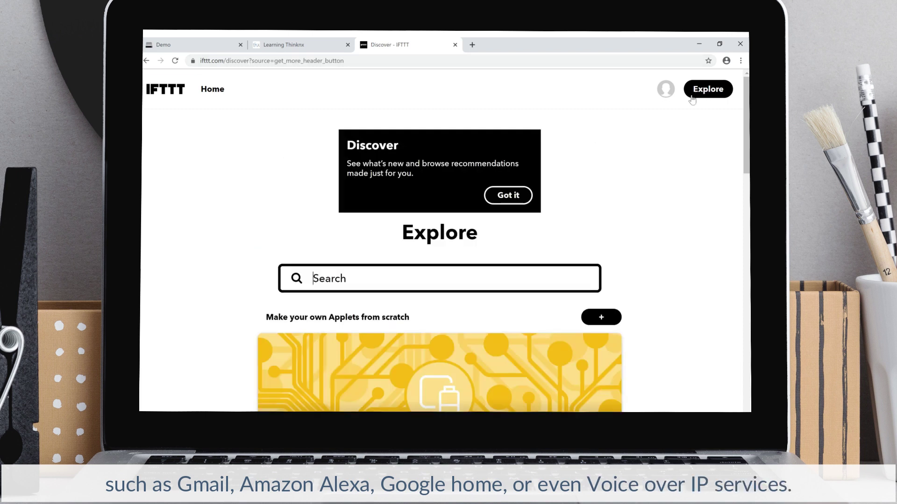
pyautogui.click(602, 317)
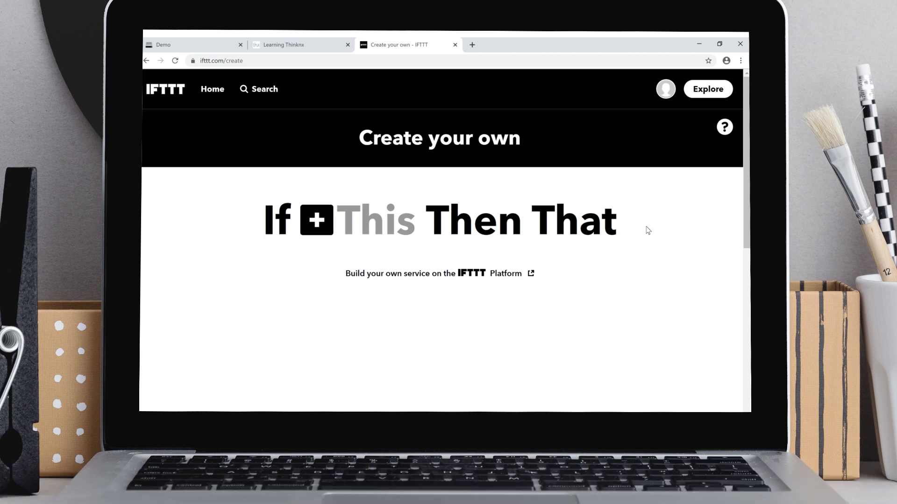
pyautogui.click(666, 92)
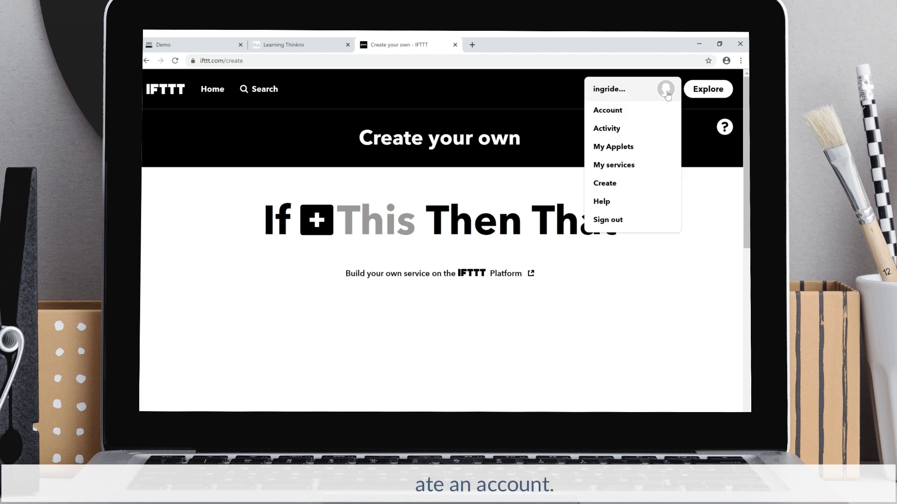
pyautogui.click(614, 166)
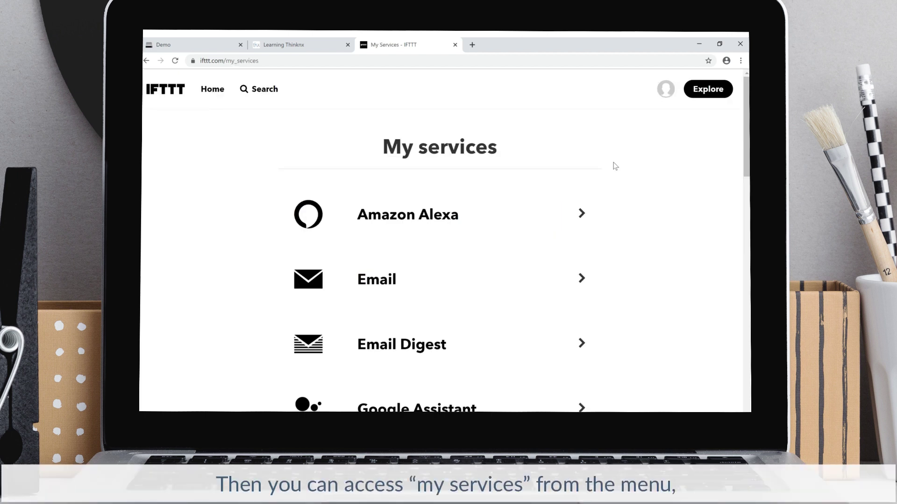
# Step: Search IFTTT for 'webhooks' and open the Webhooks card from the Services results
pyautogui.click(271, 90)
pyautogui.write('web')
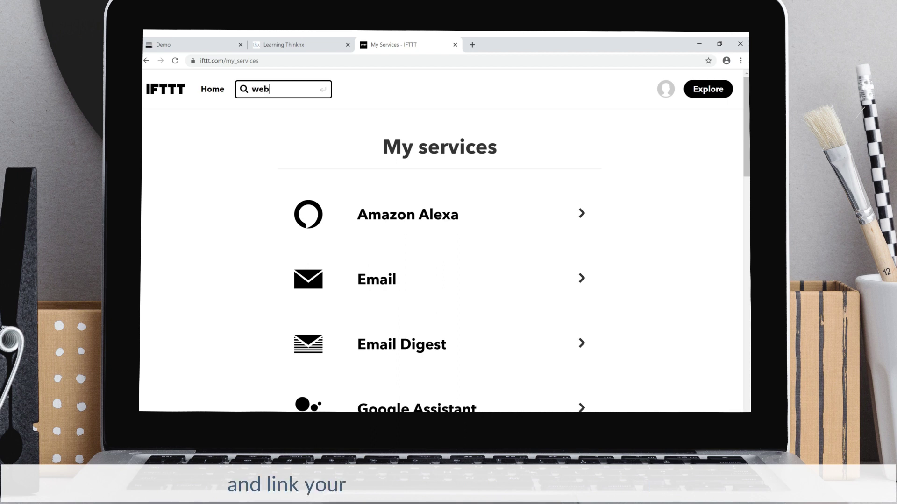
pyautogui.write('hooks')
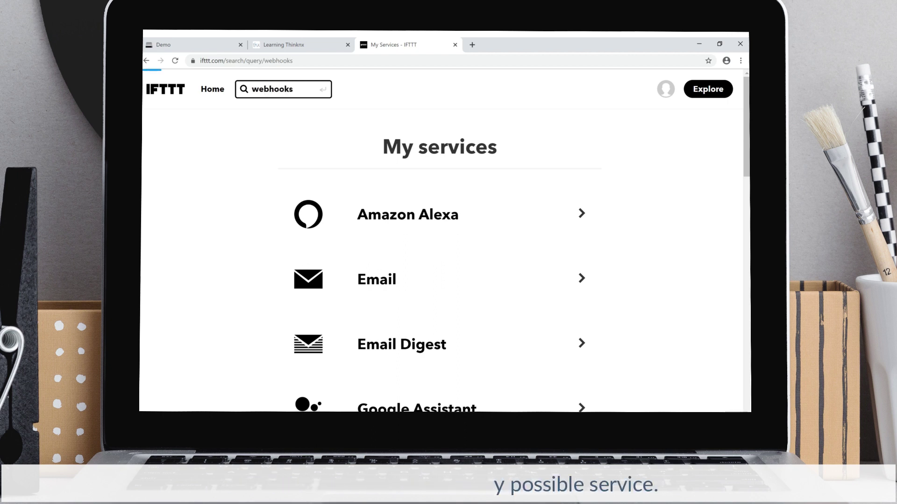
pyautogui.press('Return')
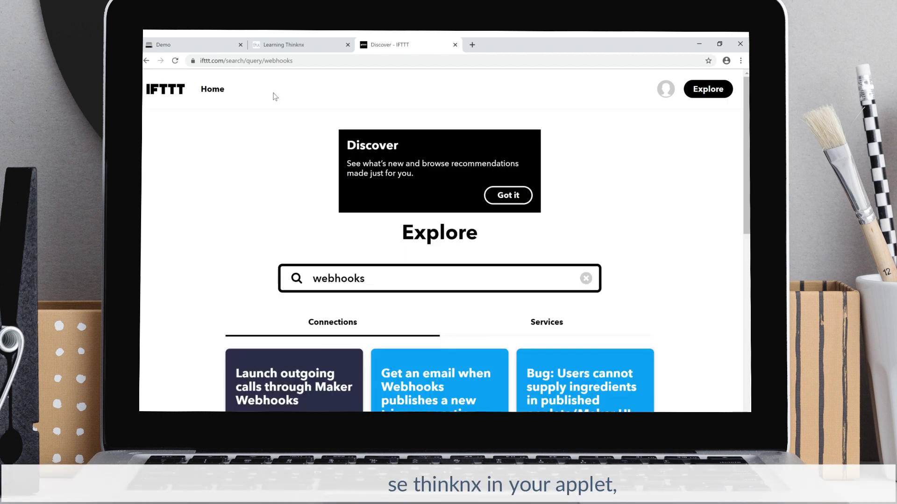
pyautogui.scroll(-2, 513, 234)
pyautogui.click(530, 232)
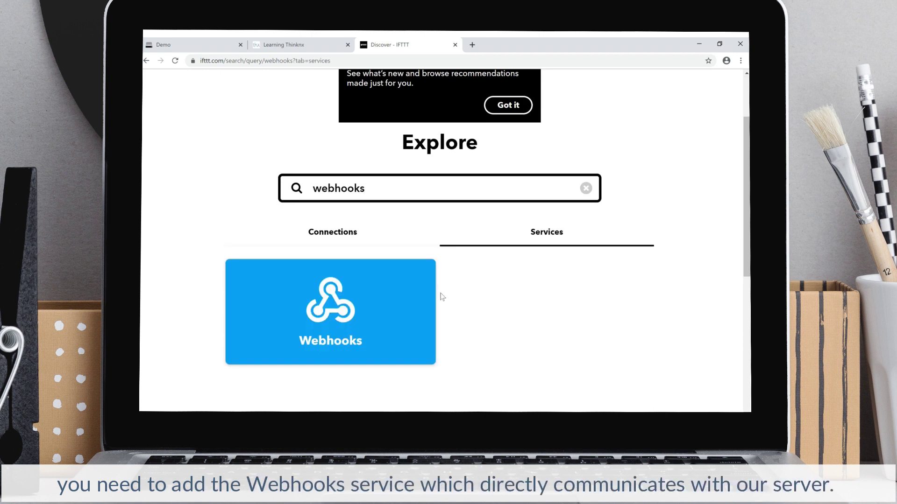
pyautogui.click(412, 295)
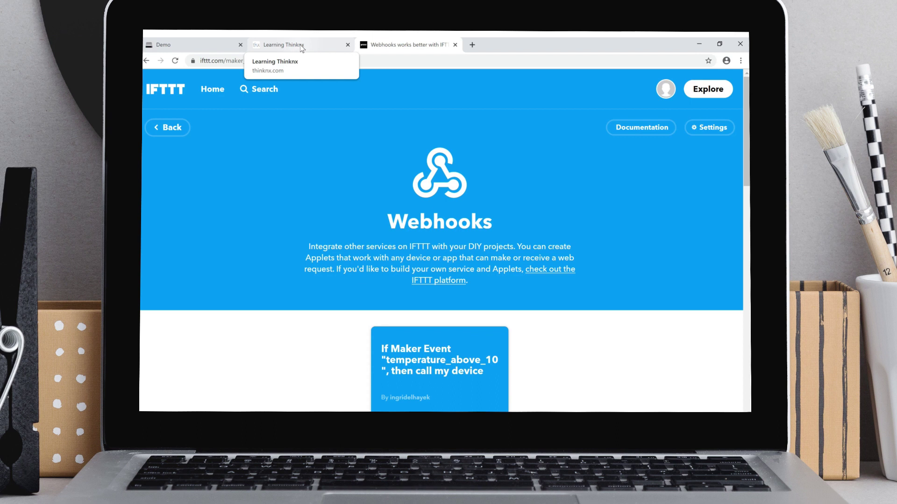
# Step: Switch to the Thinknx wiki tab to review the documentation
pyautogui.click(299, 45)
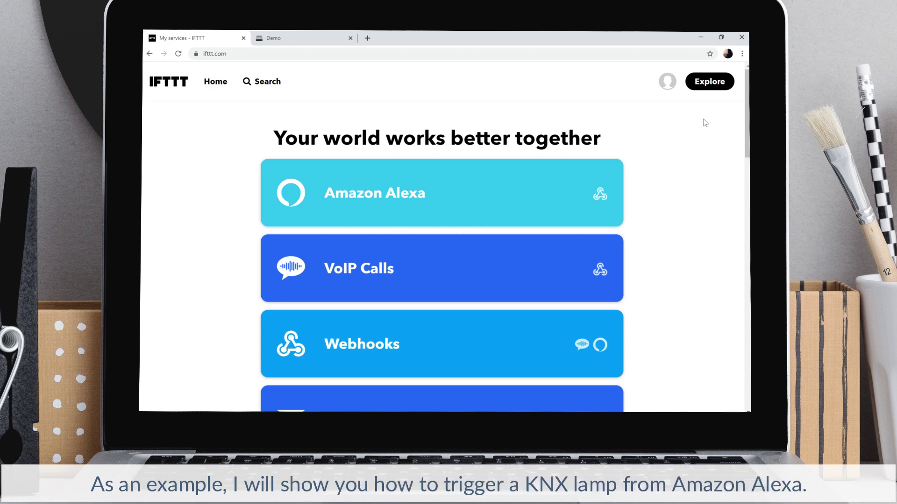
# Step: From Explore, create an applet from scratch and start choosing the 'This' trigger service
pyautogui.click(710, 85)
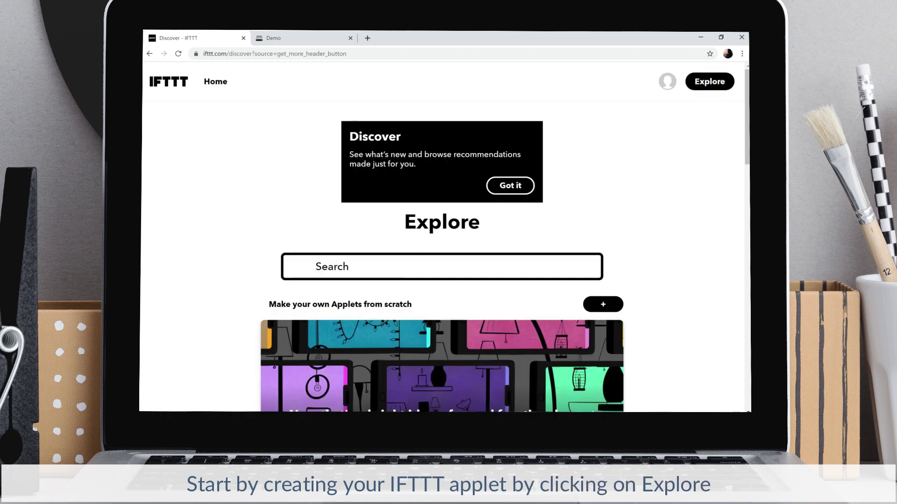
pyautogui.click(599, 307)
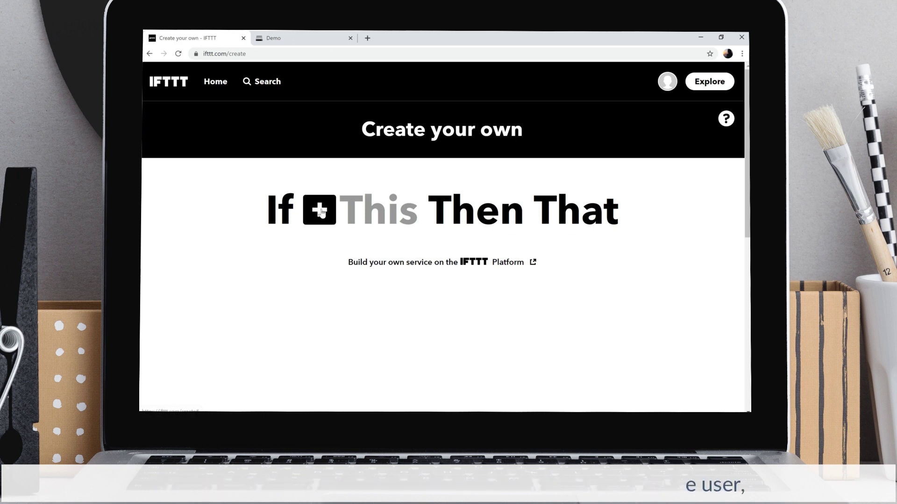
pyautogui.click(321, 213)
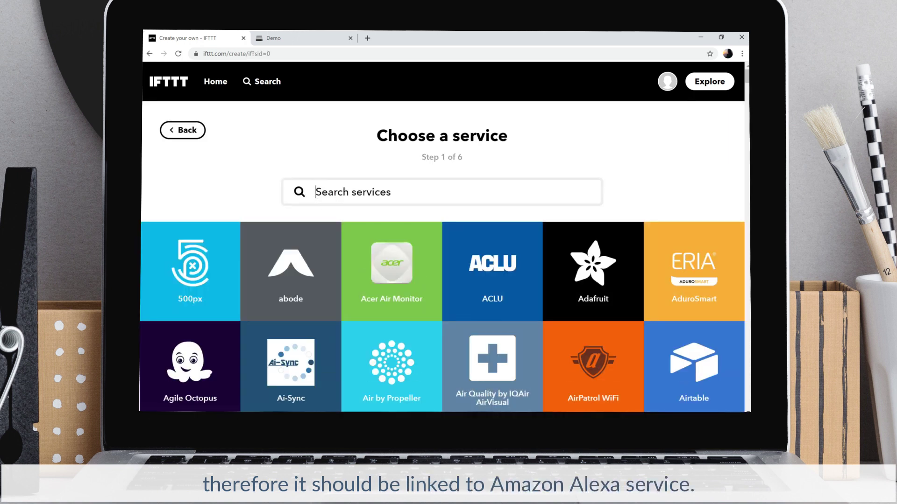
# Step: Set the trigger to Amazon Alexa 'Say a specific phrase' with the phrase 'kitchen lamp on'
pyautogui.write('amazon')
pyautogui.click(442, 271)
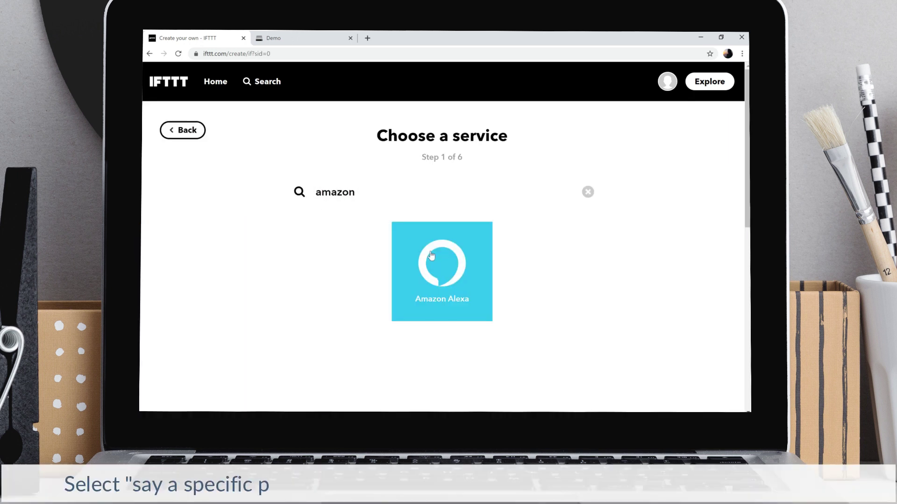
pyautogui.click(216, 184)
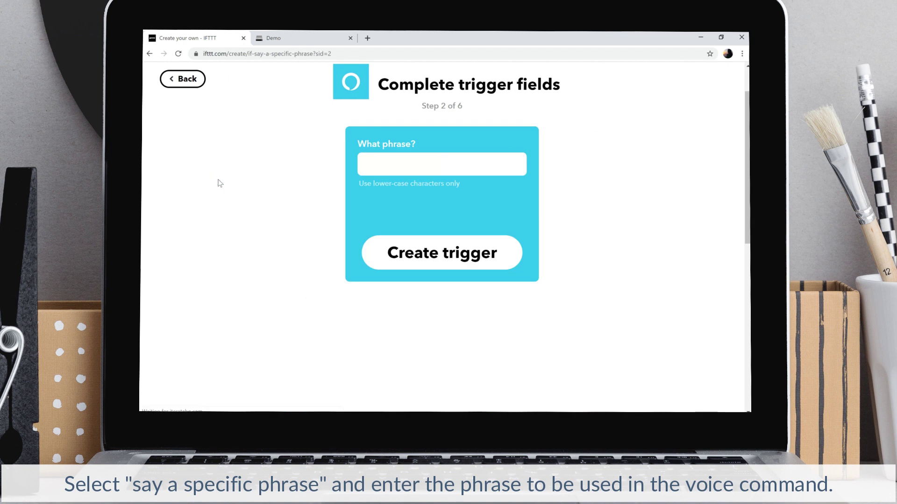
pyautogui.write('kitchen lamp on')
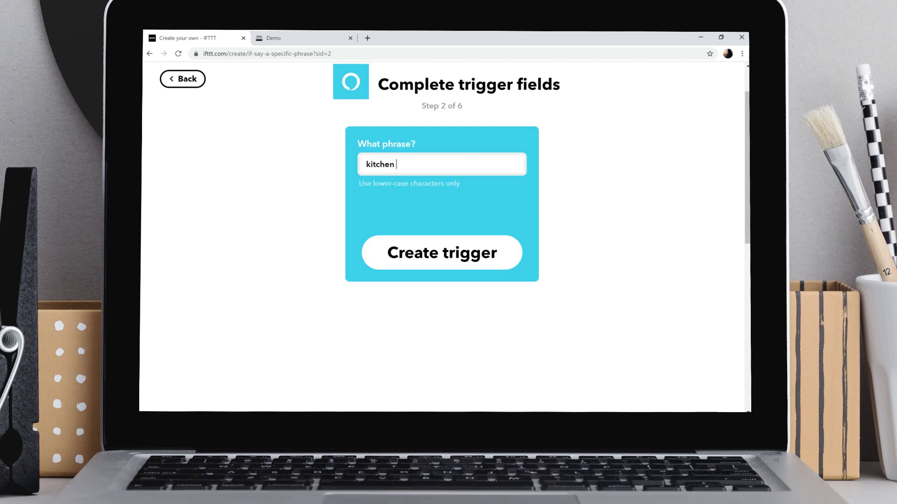
pyautogui.click(436, 271)
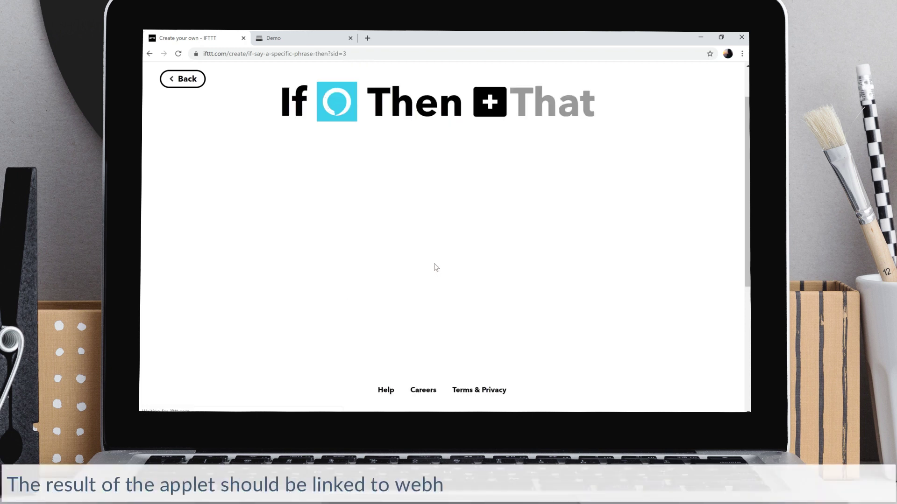
# Step: Choose Webhooks 'Make a web request' as the applet's action and ready the URL field
pyautogui.click(491, 103)
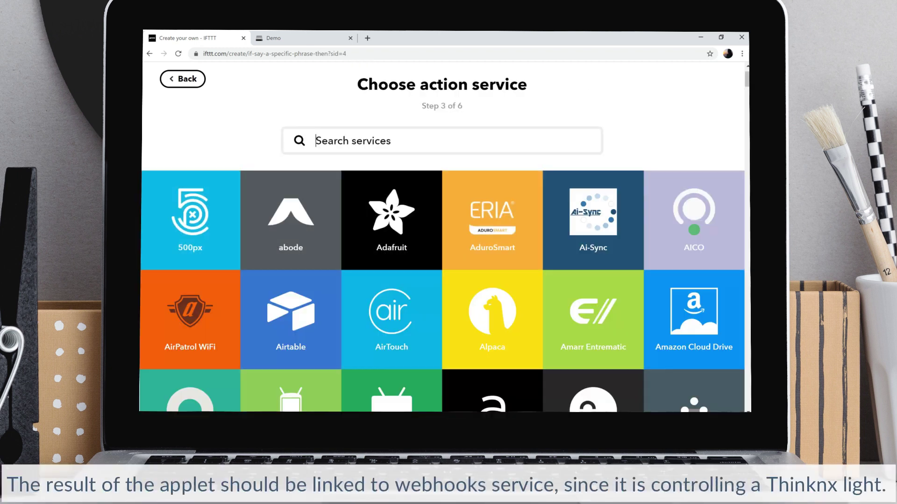
pyautogui.click(419, 141)
pyautogui.write('webhooks')
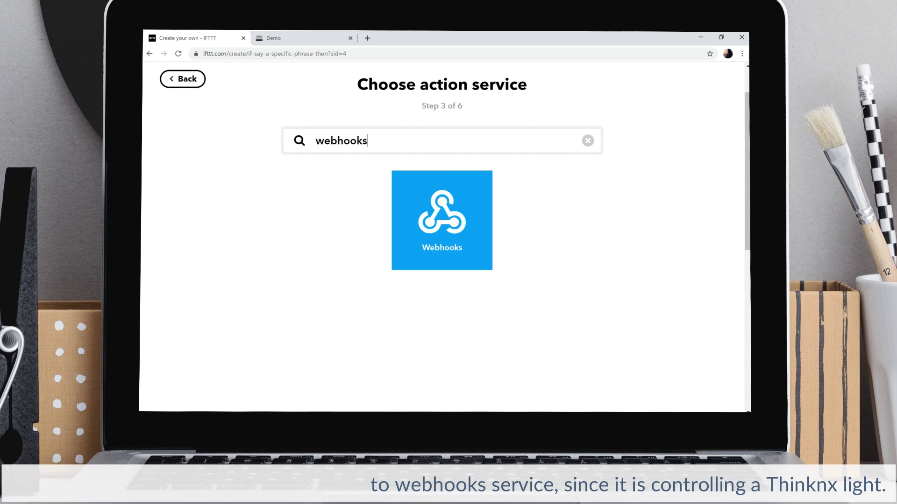
pyautogui.click(450, 229)
pyautogui.click(214, 197)
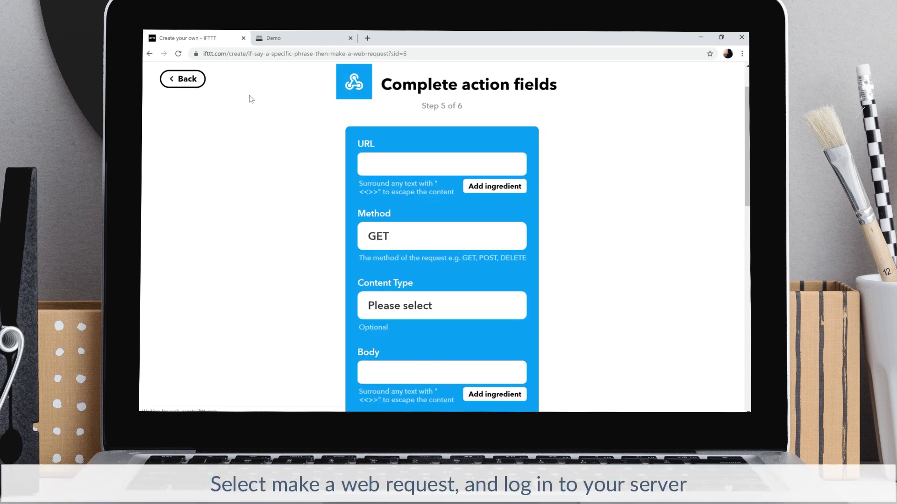
pyautogui.click(380, 161)
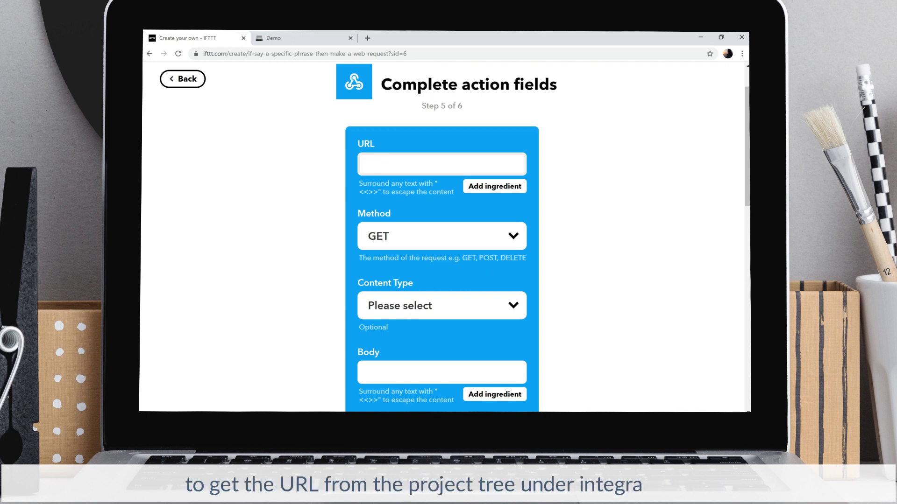
# Step: Open the ThinKnx server's Integration Kit page and expand Project > Lights > Ground 3D
pyautogui.click(301, 33)
pyautogui.click(507, 108)
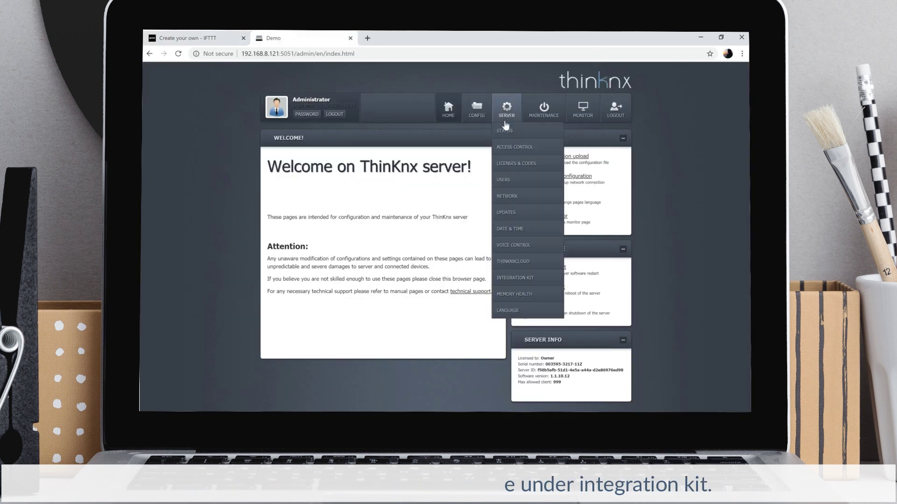
pyautogui.click(525, 278)
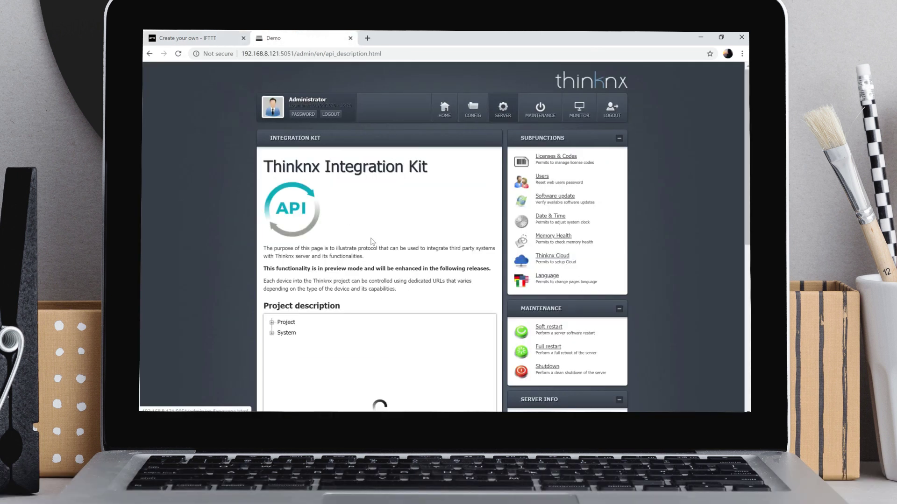
pyautogui.scroll(-1, 525, 279)
pyautogui.scroll(-1, 280, 243)
pyautogui.click(272, 234)
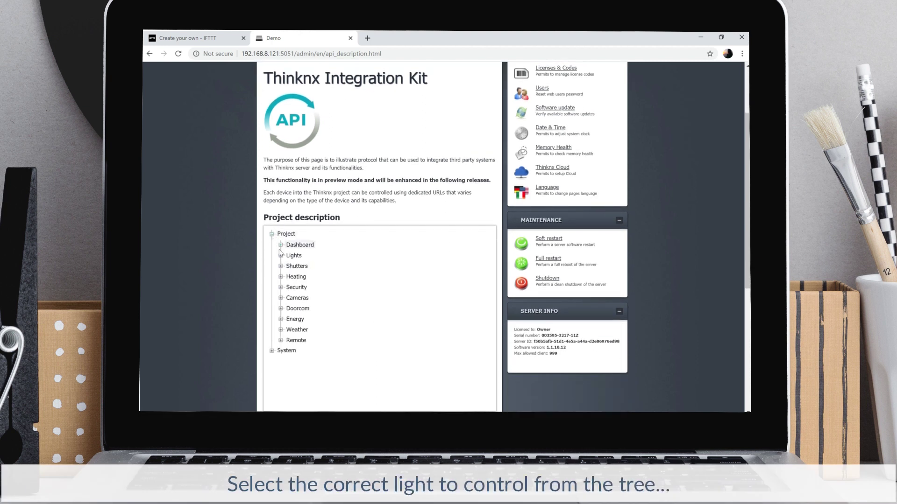
pyautogui.click(281, 256)
pyautogui.click(289, 266)
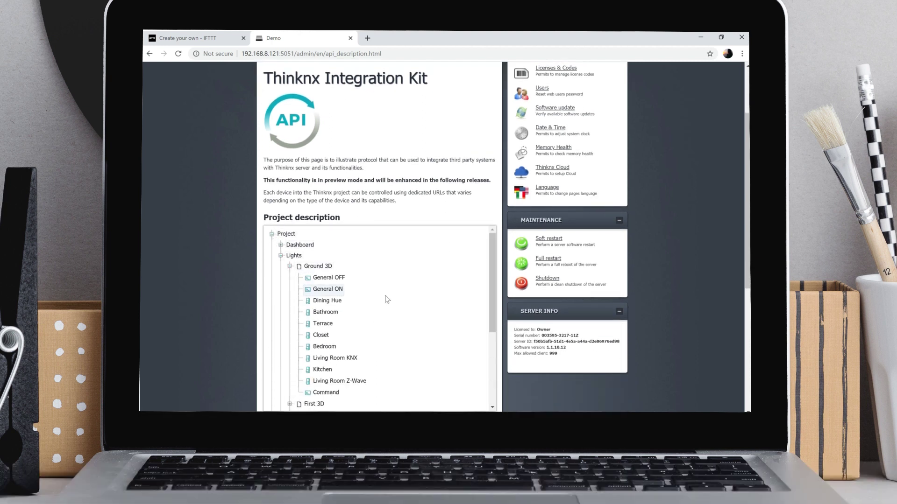
# Step: Set Kitchen's Parameter 1 to 1 - ON, copy its cloud URL, and return to IFTTT
pyautogui.scroll(-1, 346, 323)
pyautogui.scroll(-3, 567, 320)
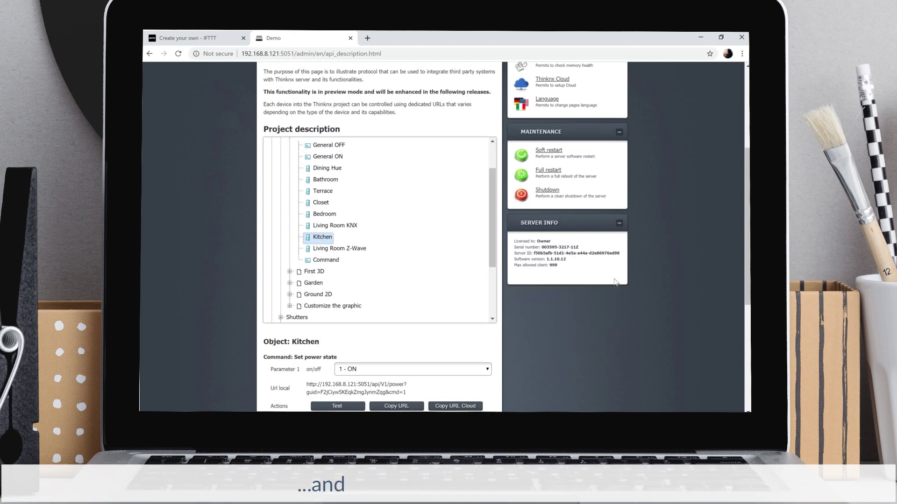
pyautogui.click(402, 327)
pyautogui.click(387, 342)
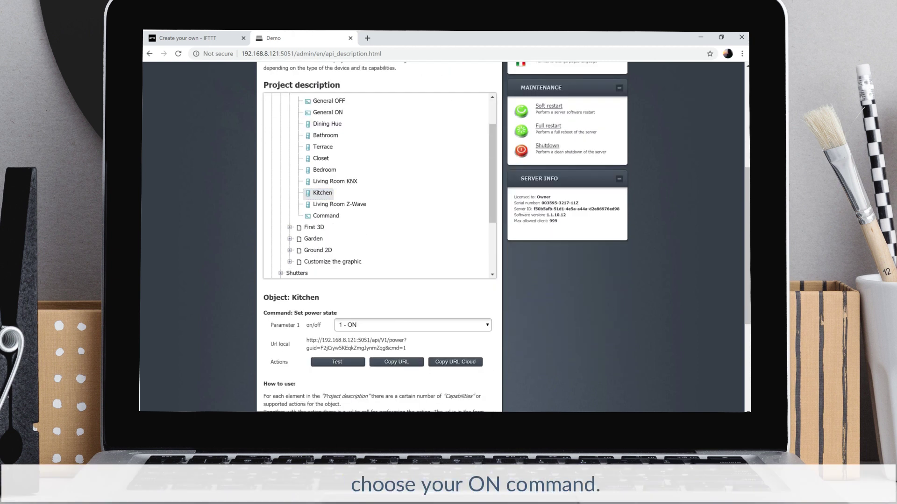
pyautogui.click(467, 364)
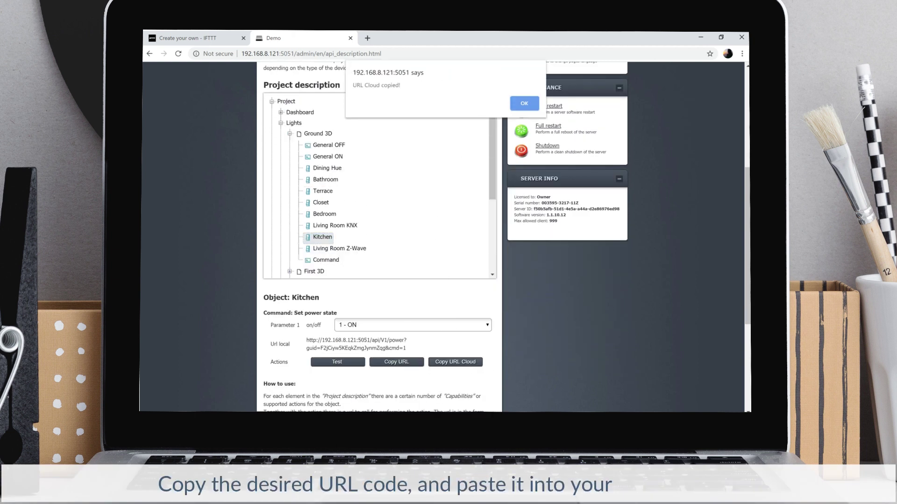
pyautogui.click(524, 104)
pyautogui.click(212, 40)
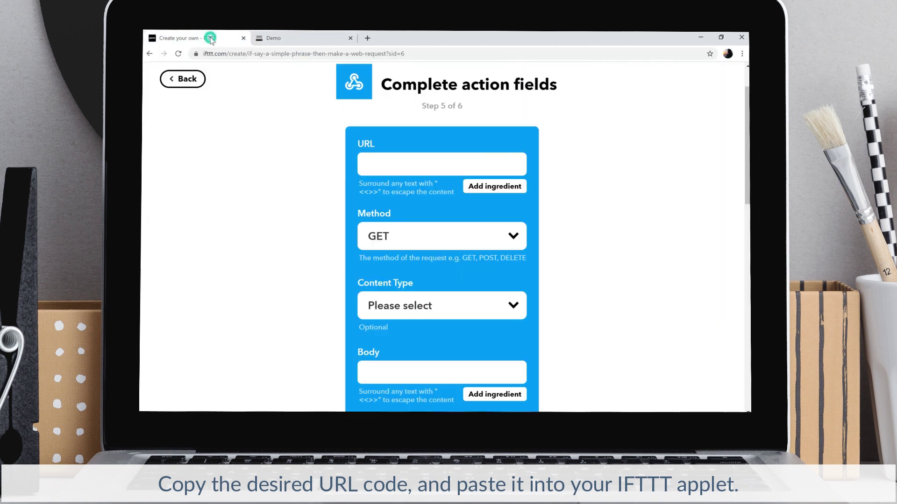
# Step: Paste the ThinKnx URL, choose application/x-www-form-urlencoded content type, create the action and finish the applet
pyautogui.click(394, 164)
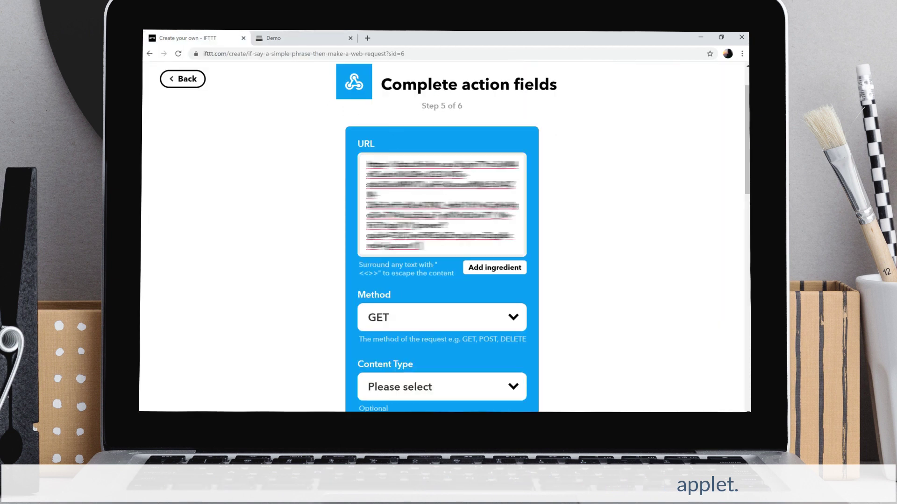
pyautogui.hotkey('ctrl', 'v')
pyautogui.scroll(-2, 627, 227)
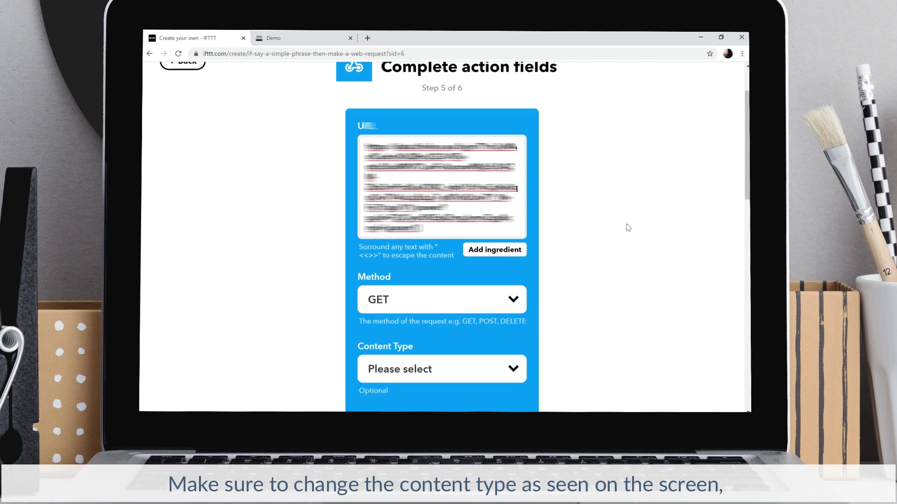
pyautogui.scroll(-1, 607, 229)
pyautogui.click(457, 254)
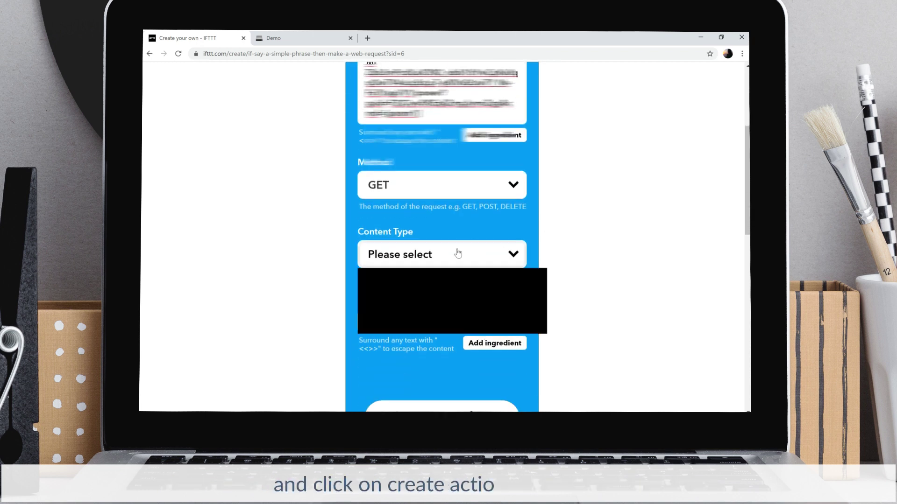
pyautogui.click(437, 310)
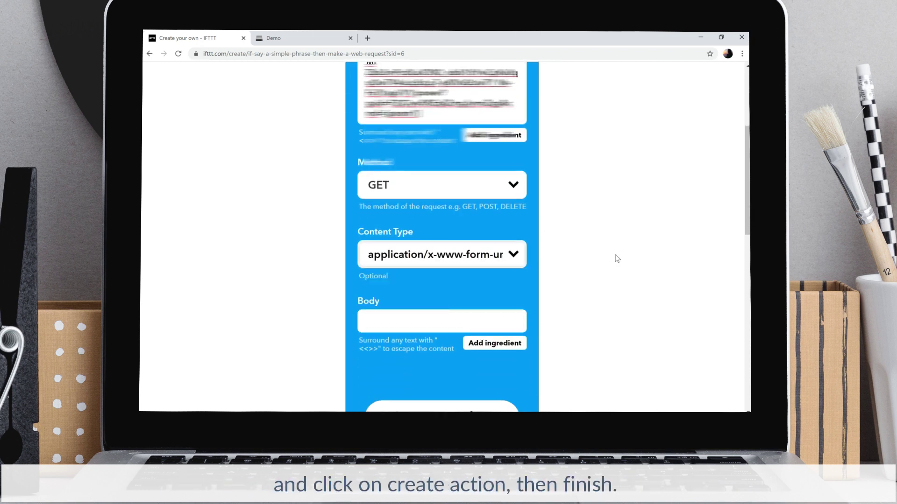
pyautogui.scroll(-3, 616, 256)
pyautogui.click(459, 289)
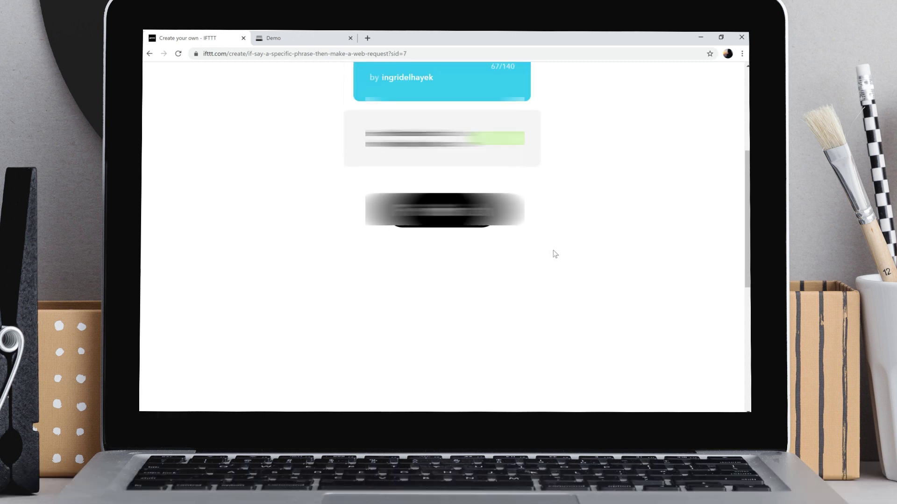
pyautogui.scroll(-1, 580, 267)
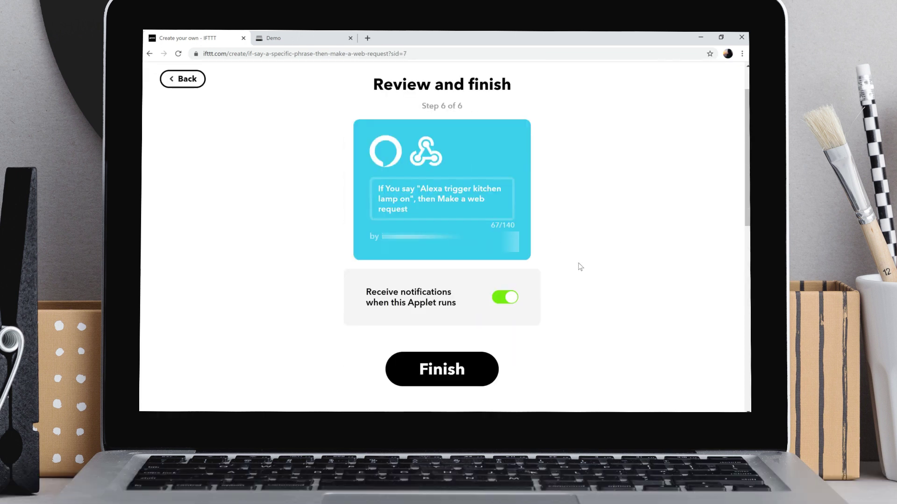
pyautogui.click(448, 374)
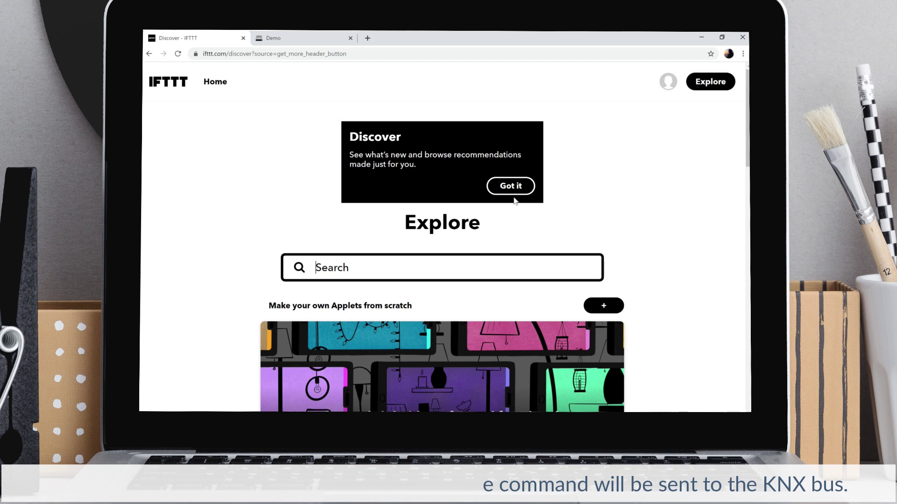
# Step: Create a new applet with a Google Assistant 'Say a simple phrase' trigger for 'Good morning'
pyautogui.click(604, 307)
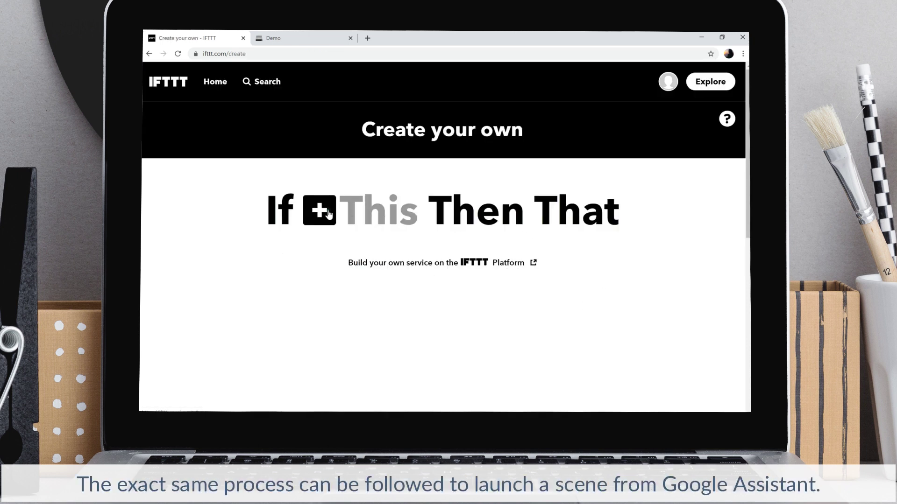
pyautogui.click(327, 213)
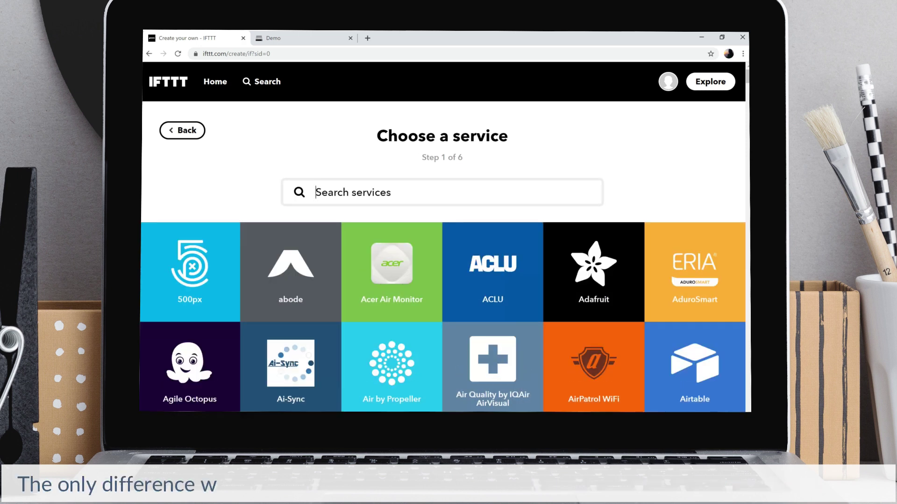
pyautogui.write('google')
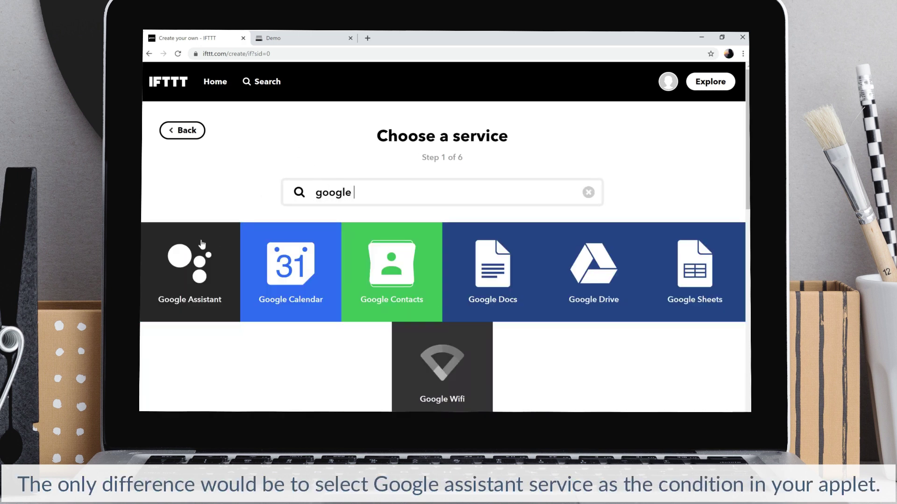
pyautogui.click(204, 265)
pyautogui.click(206, 262)
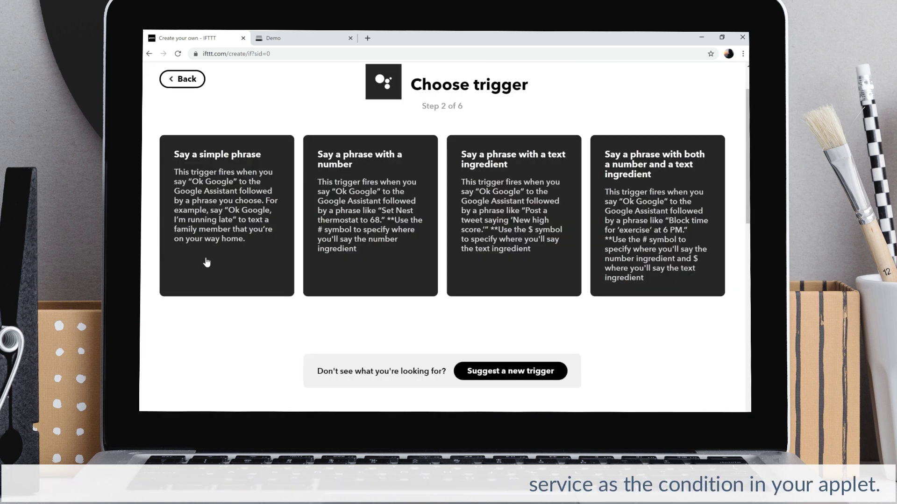
pyautogui.click(230, 235)
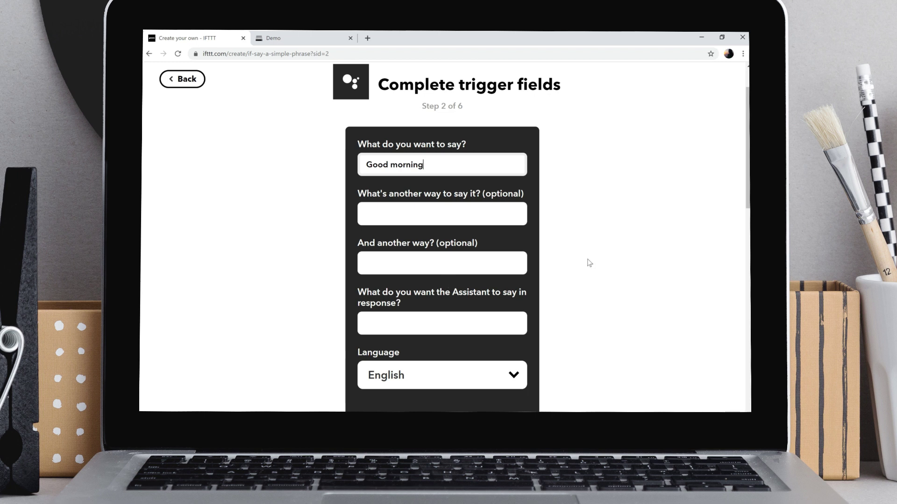
pyautogui.scroll(-5, 590, 262)
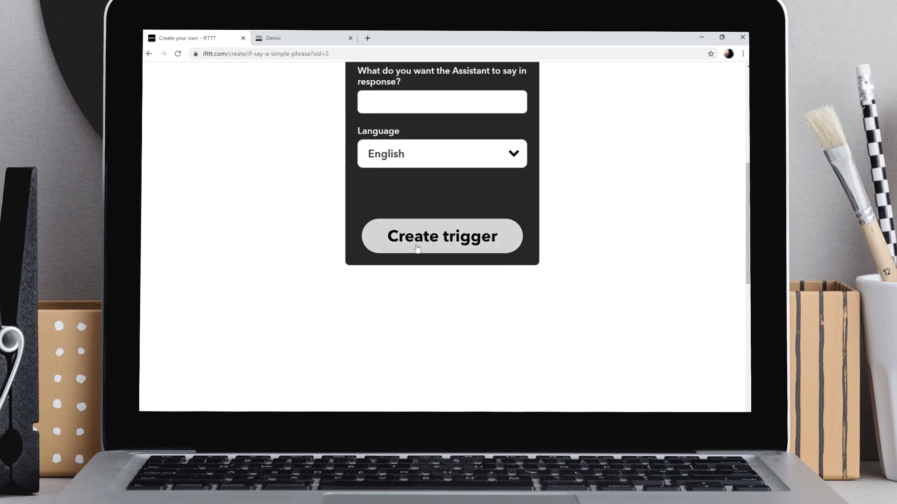
pyautogui.click(417, 244)
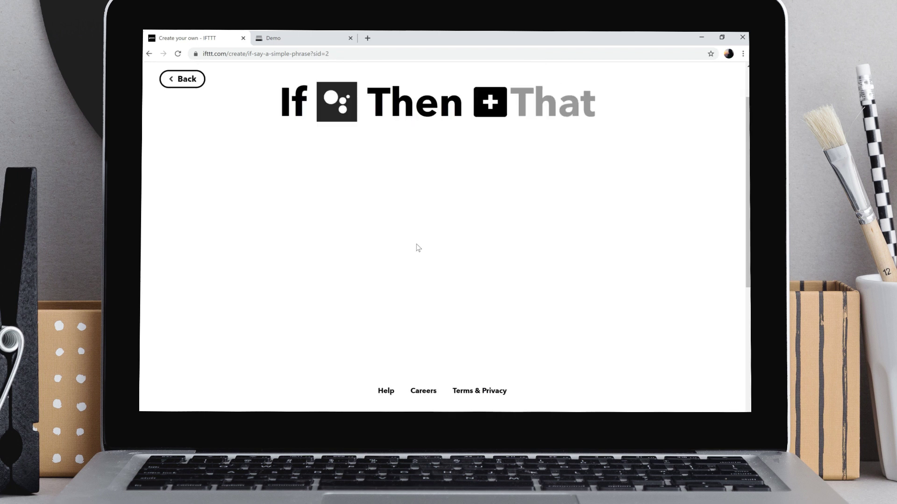